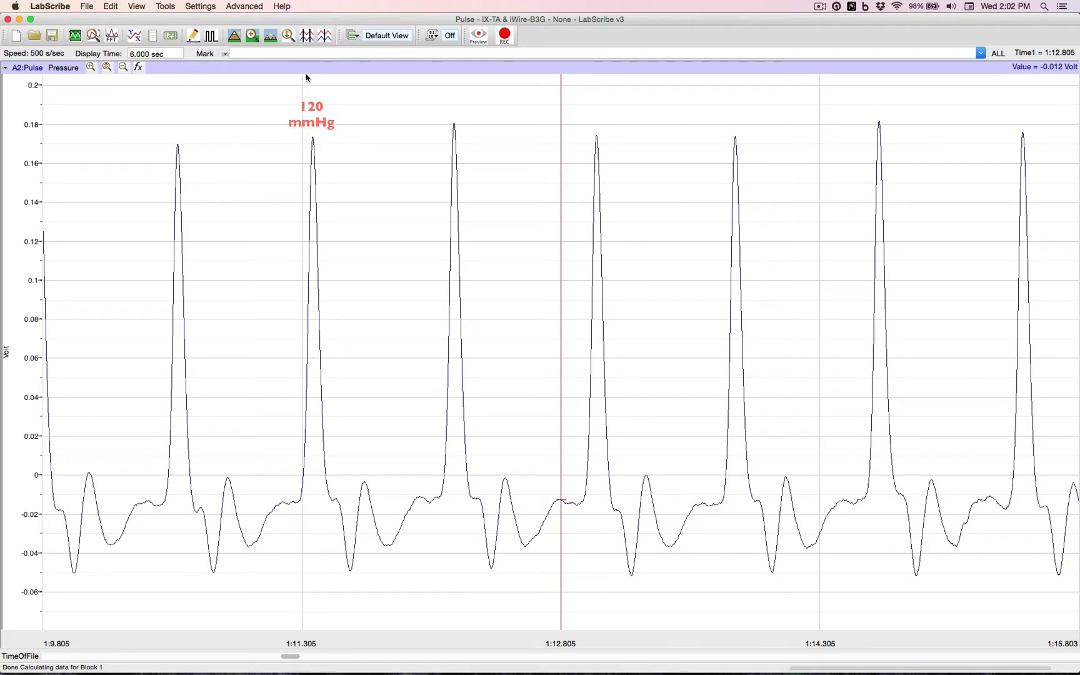
In two-cursor mode, span the second peak from baseline to top (132 ms, 0.188 V).
click(308, 35)
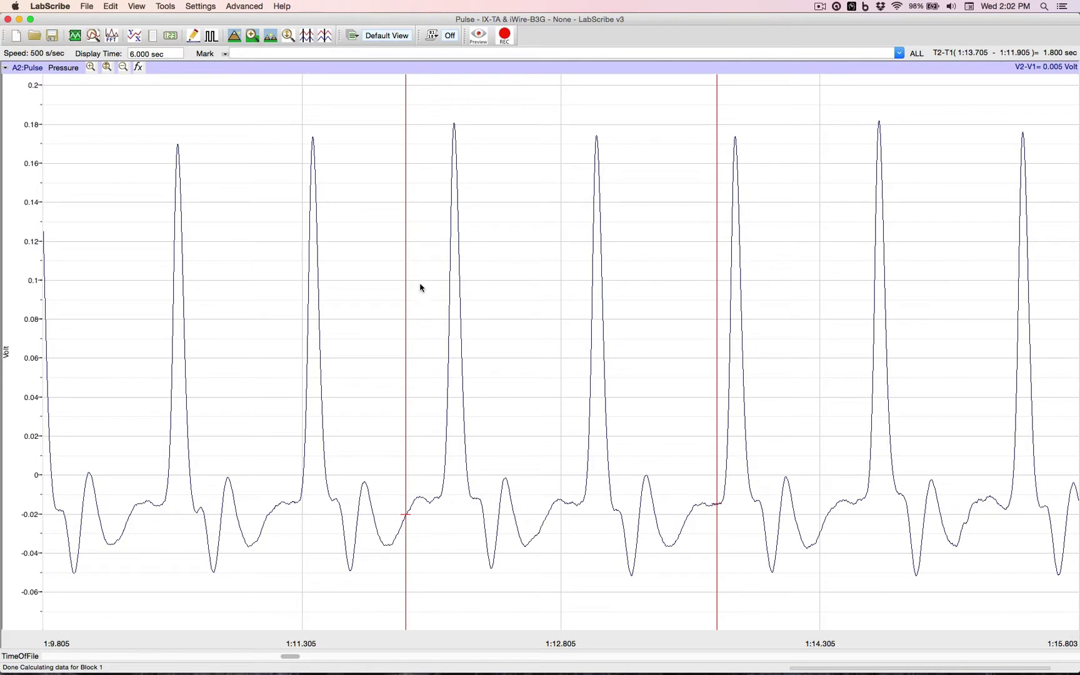
drag(405, 313, 289, 332)
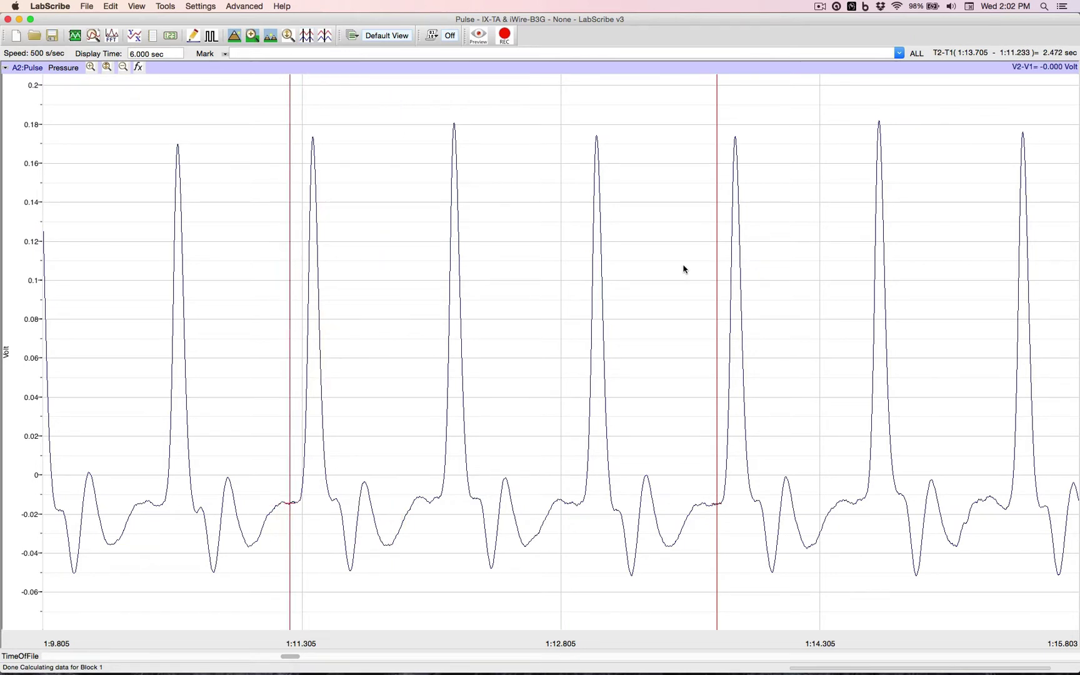
drag(716, 272, 313, 119)
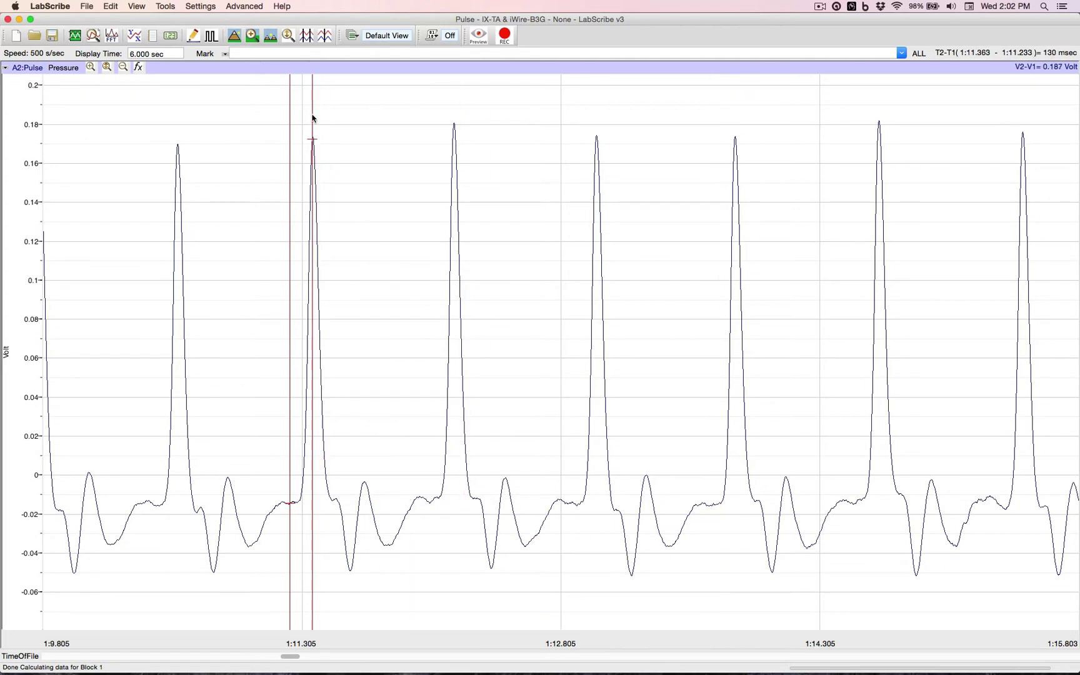
Fill in a Simple units conversion for all blocks: baseline 80, peak 120, unit mmHg.
right_click(382, 179)
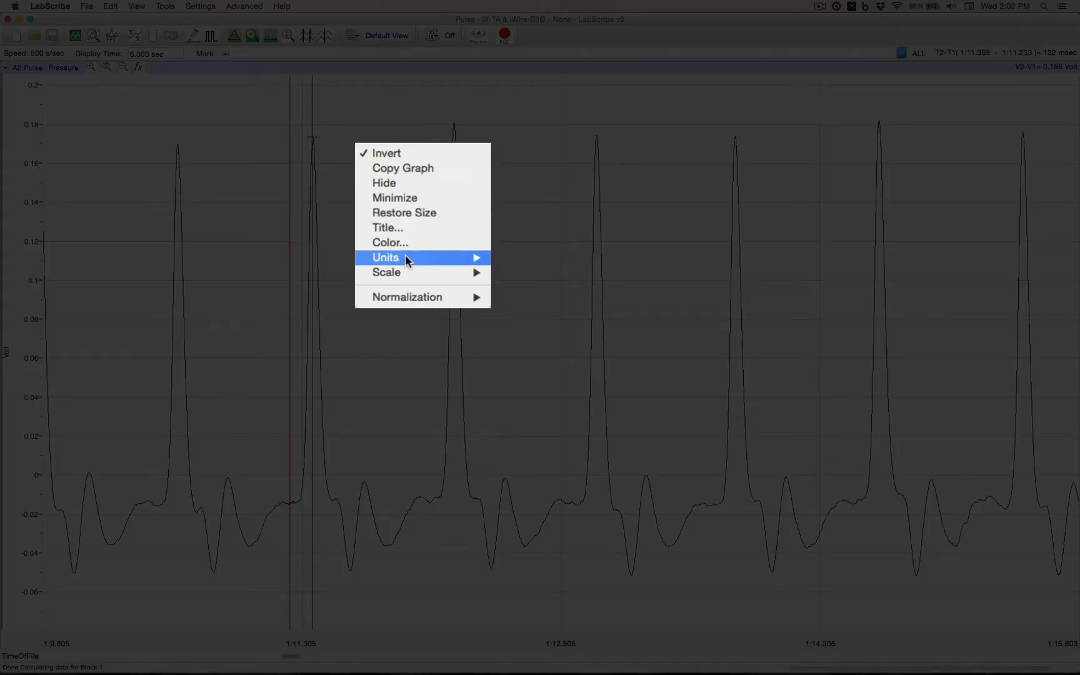
mouse_move(413, 247)
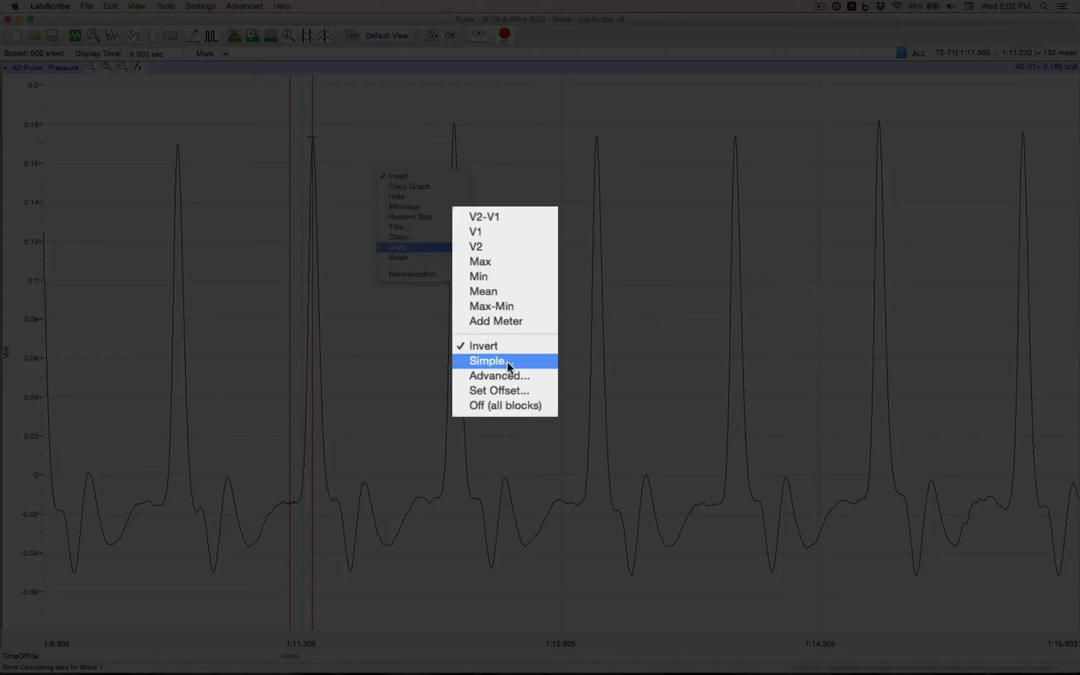
click(507, 361)
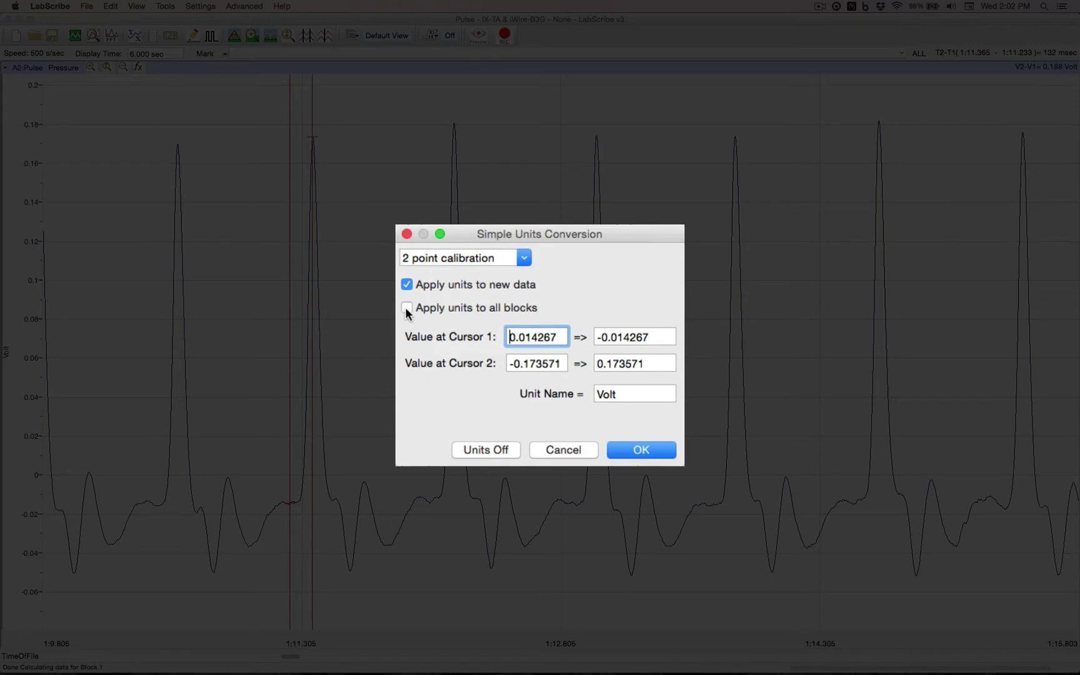
click(406, 308)
double_click(628, 337)
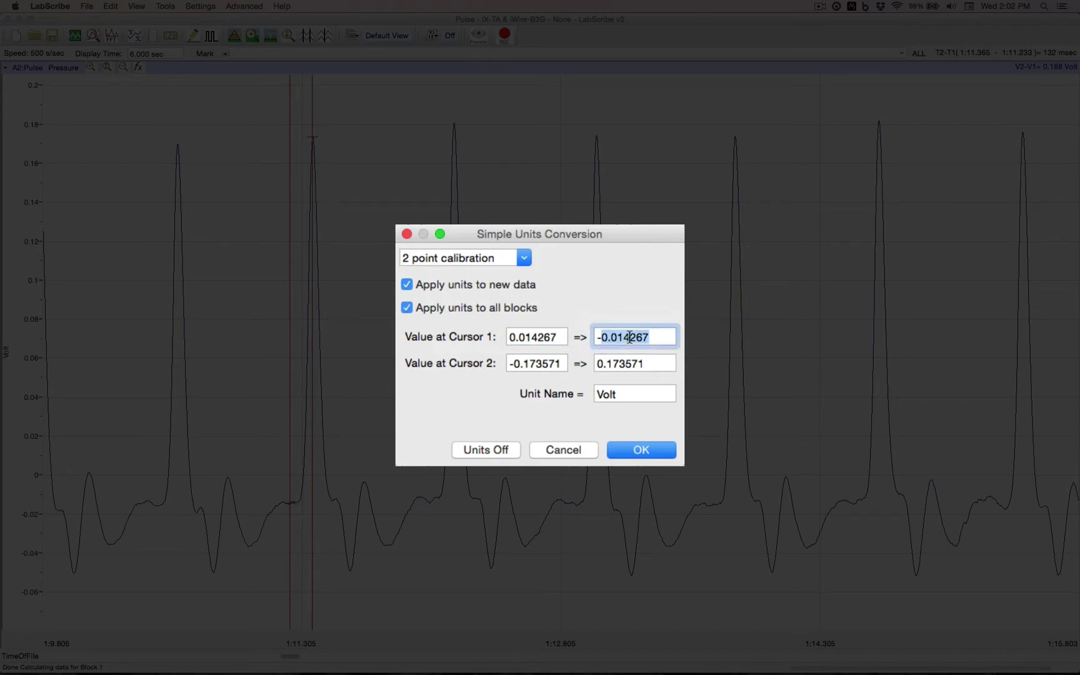
key(BackSpace)
text(80)
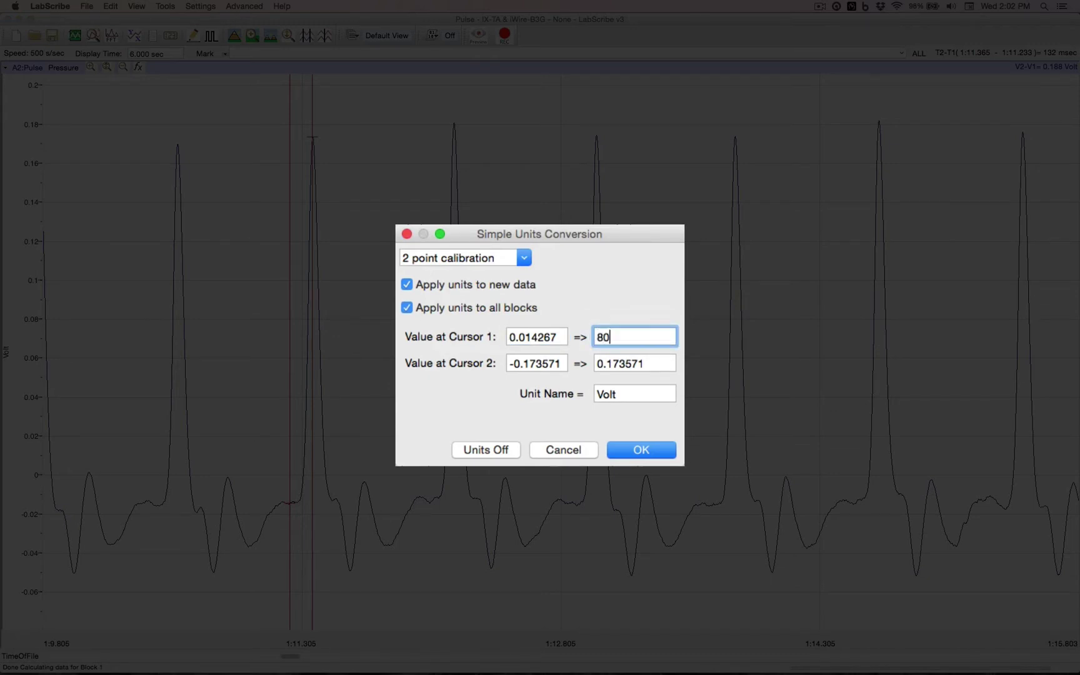
double_click(628, 362)
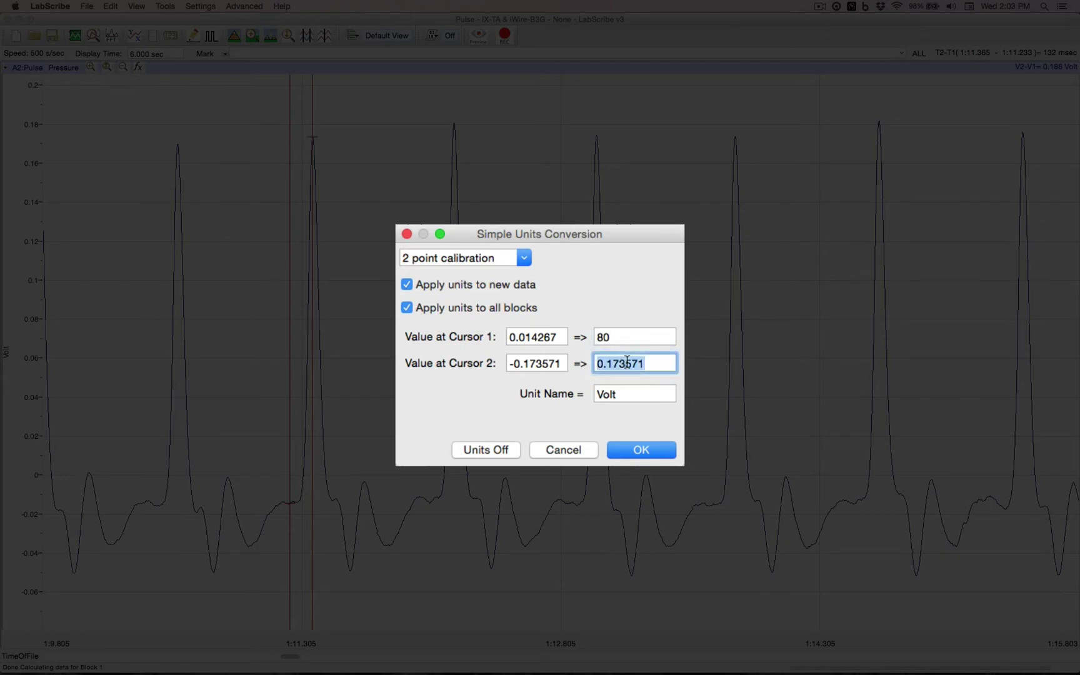
text(120)
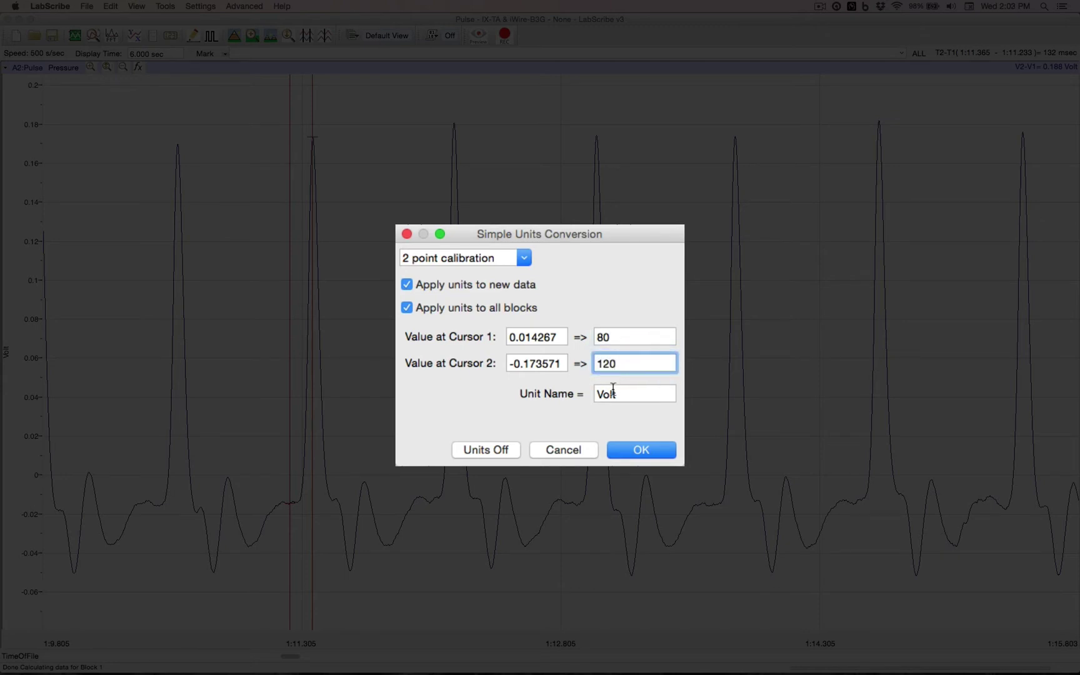
double_click(605, 397)
text(mm)
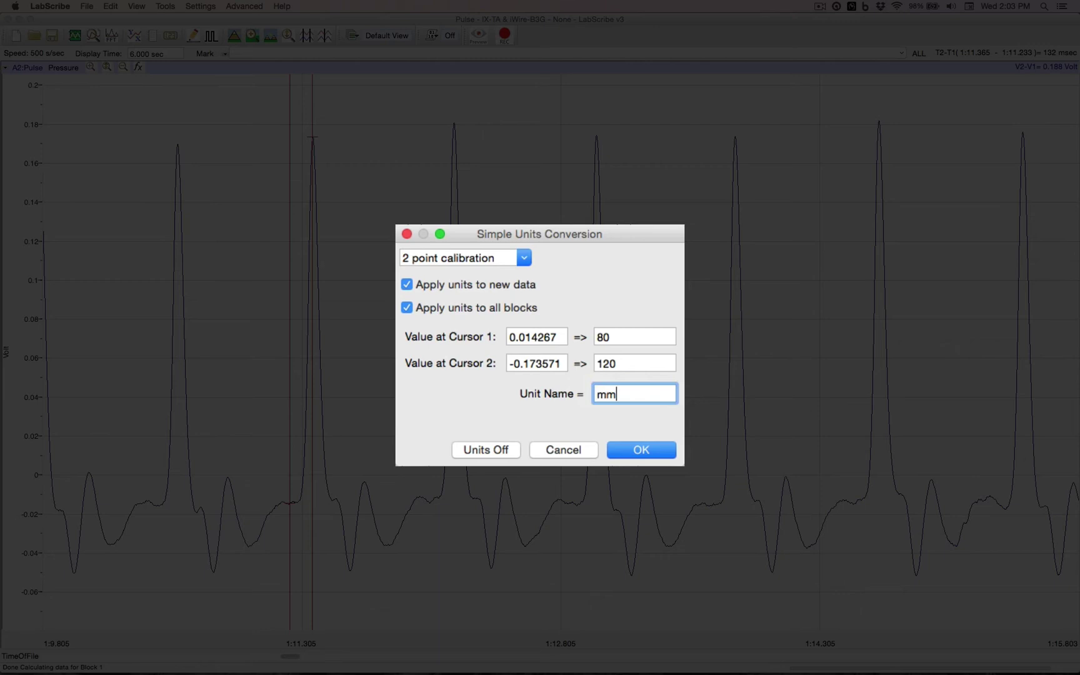
text(Hg)
Apply the mmHg calibration and check a single-cursor reading of about 81 mmHg.
click(648, 454)
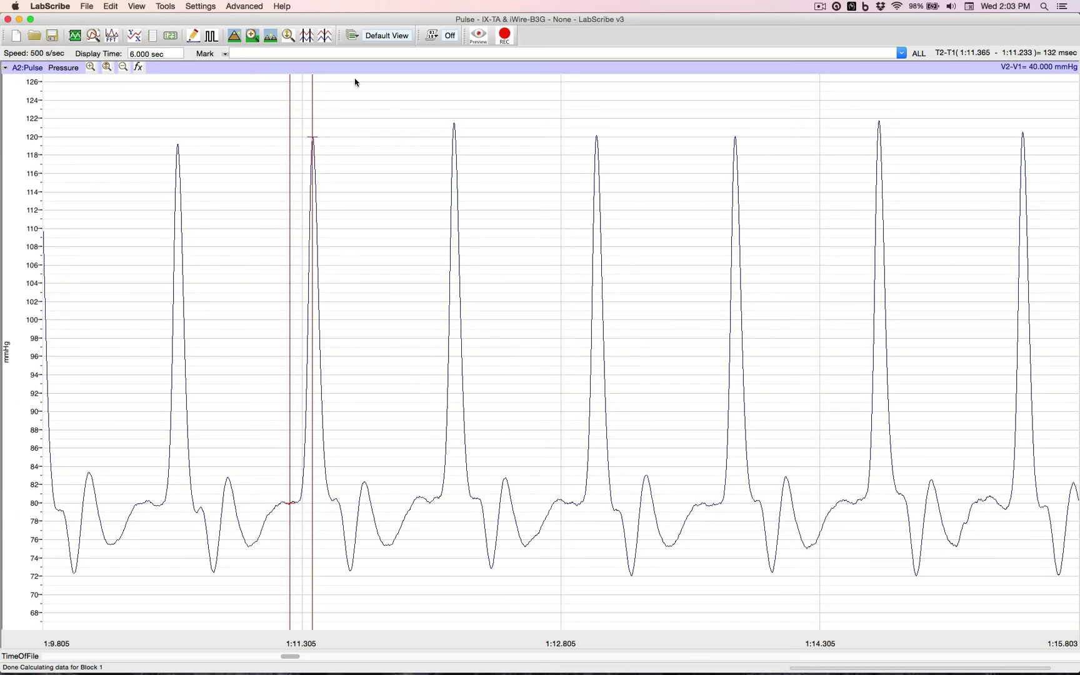
click(326, 37)
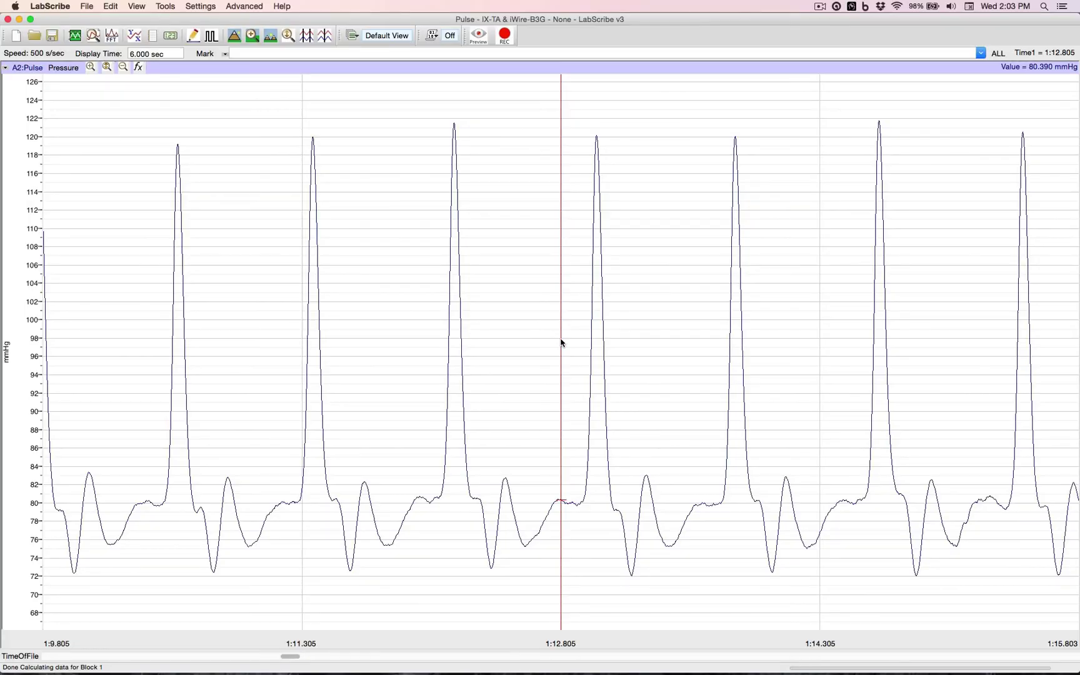
drag(561, 342, 651, 348)
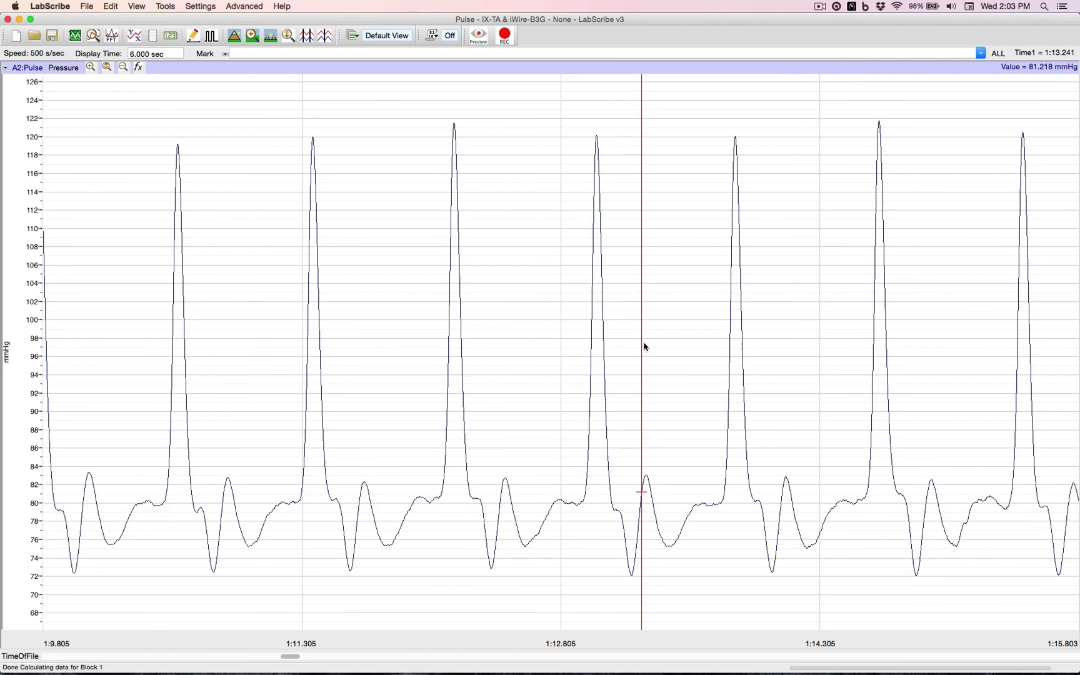